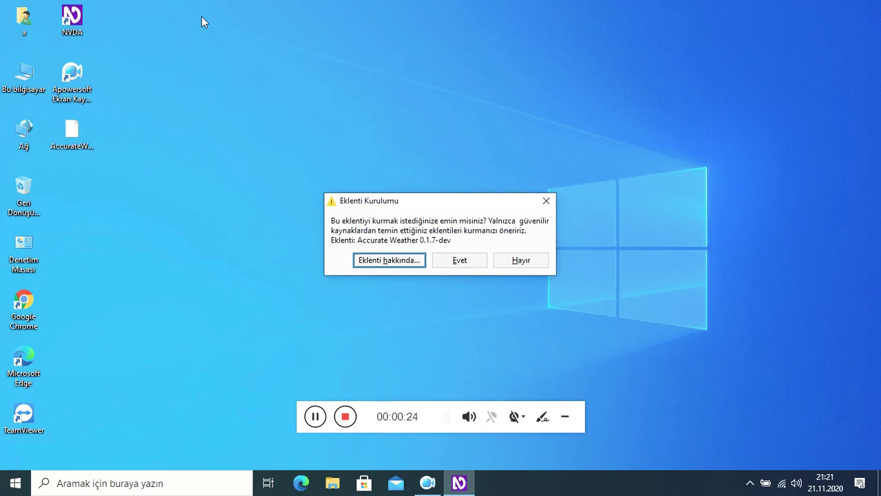
Review the Accurate Weather 0.1.7-dev add-on's information and approve its installation
key(Return)
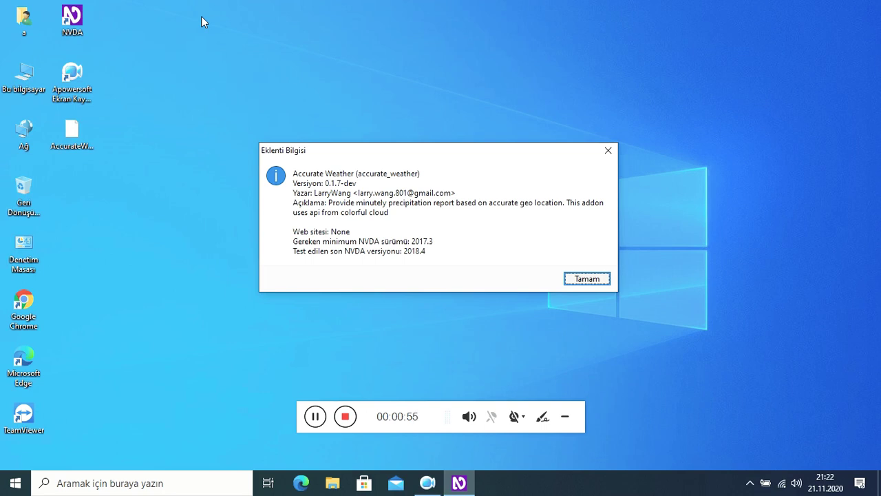
key(Return)
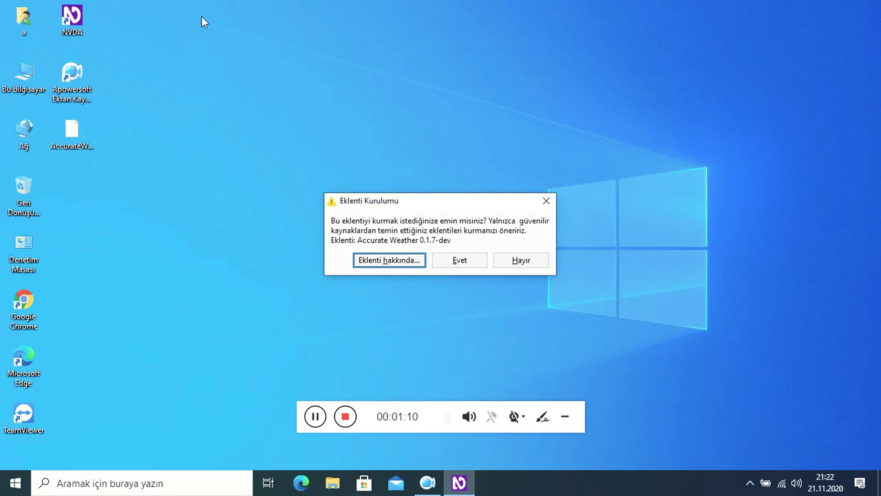
key(shift+Tab)
key(shift+Tab)
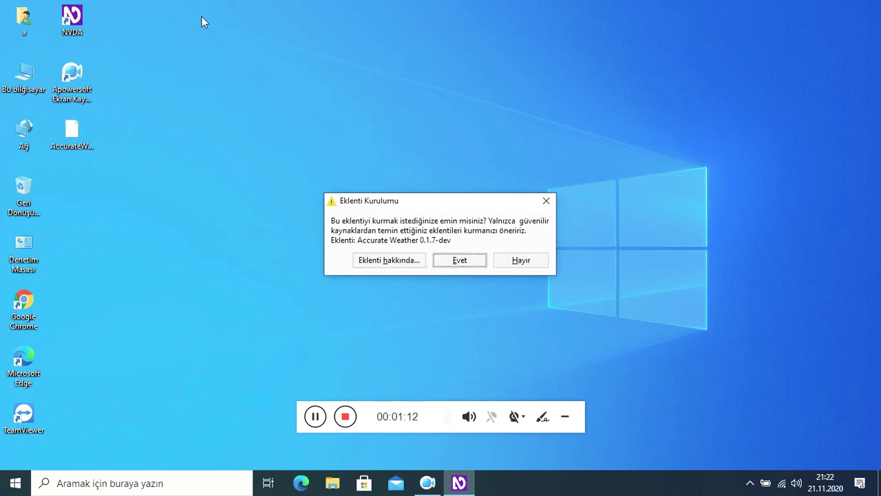
key(Return)
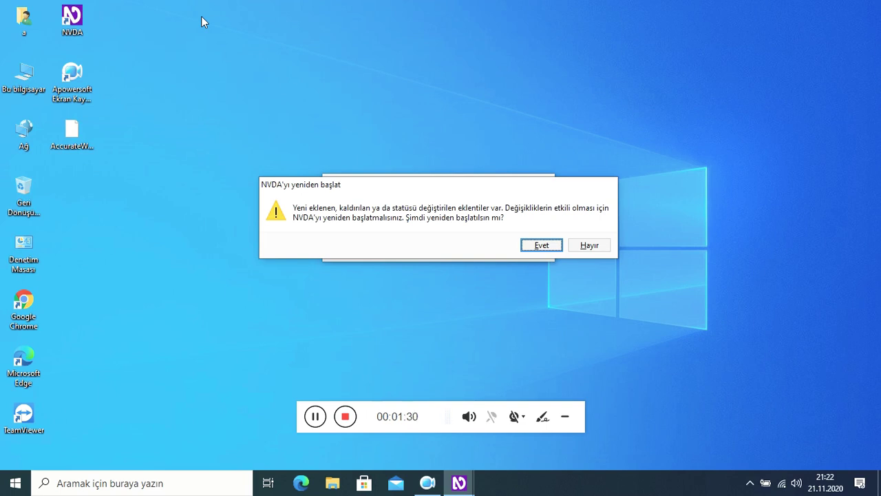
Restart NVDA to apply the add-on changes
key(Tab)
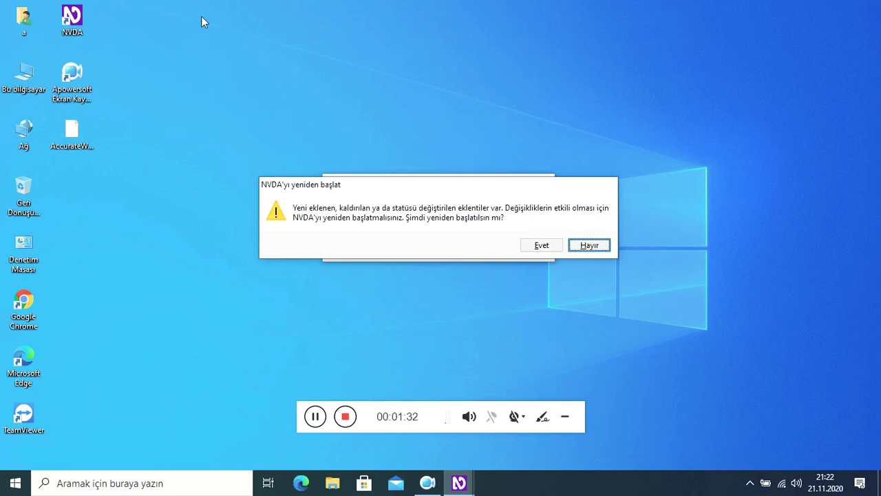
key(Tab)
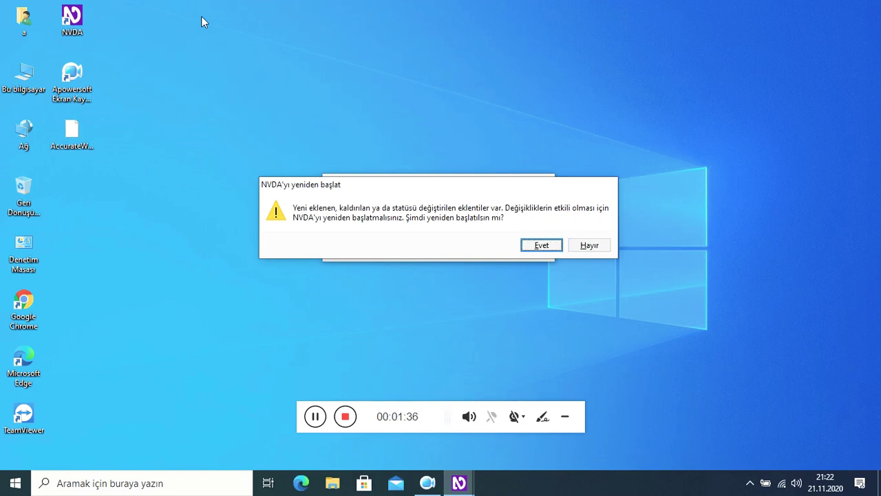
key(Return)
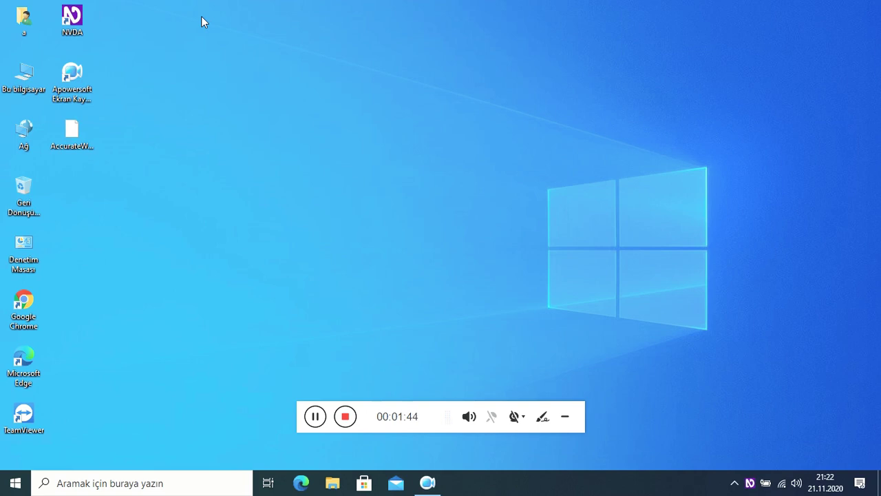
Open NVDA's add-on manager (Eklenti Yöneticisi)
key(Insert+n)
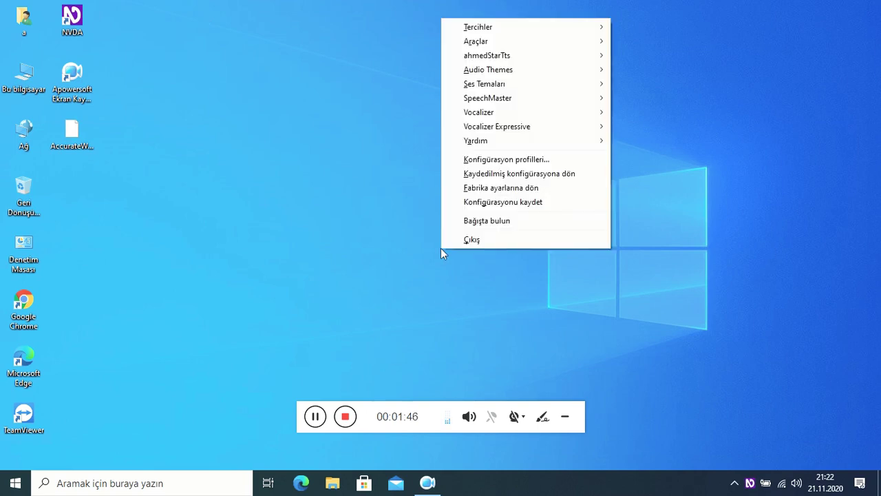
key(Down)
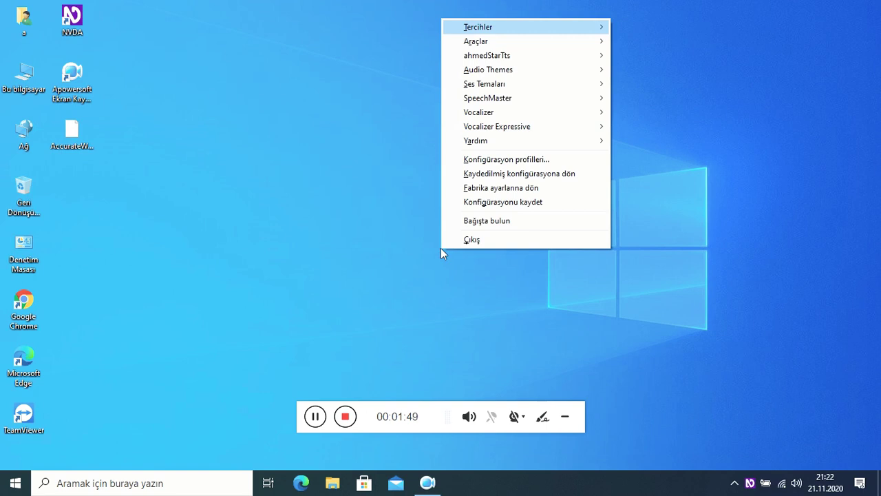
key(Down)
key(Right)
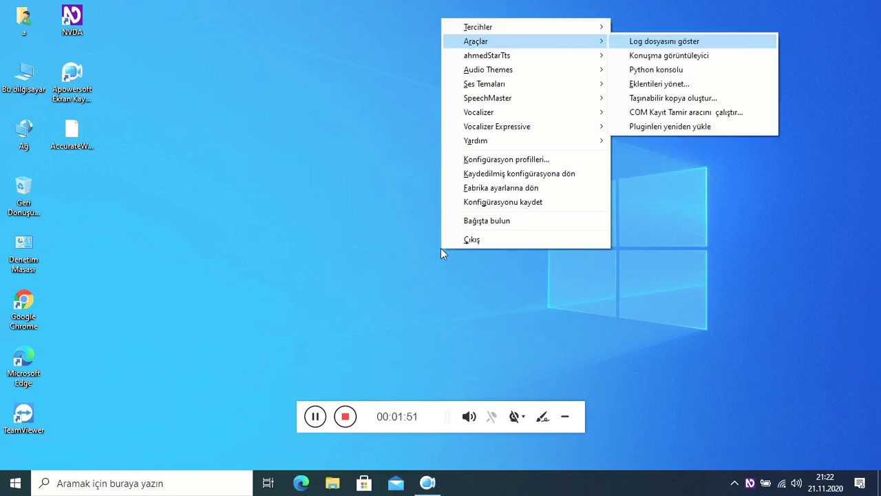
key(Down)
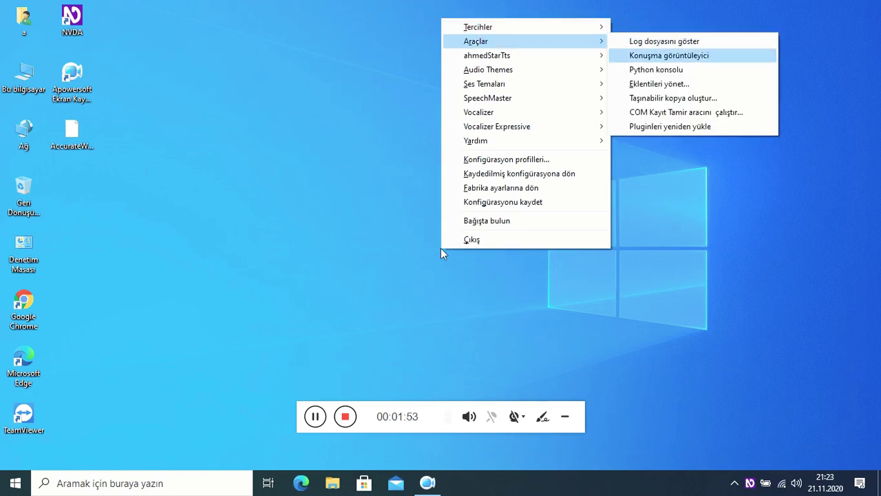
key(Down)
key(Down)
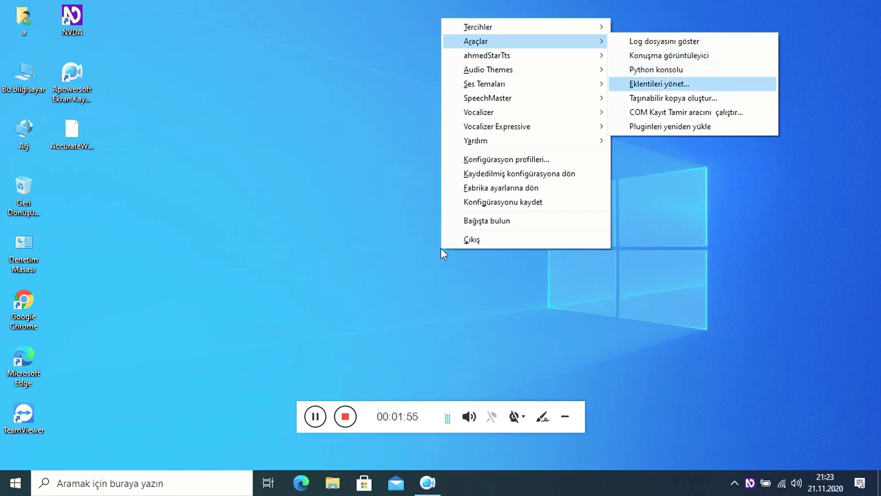
key(Return)
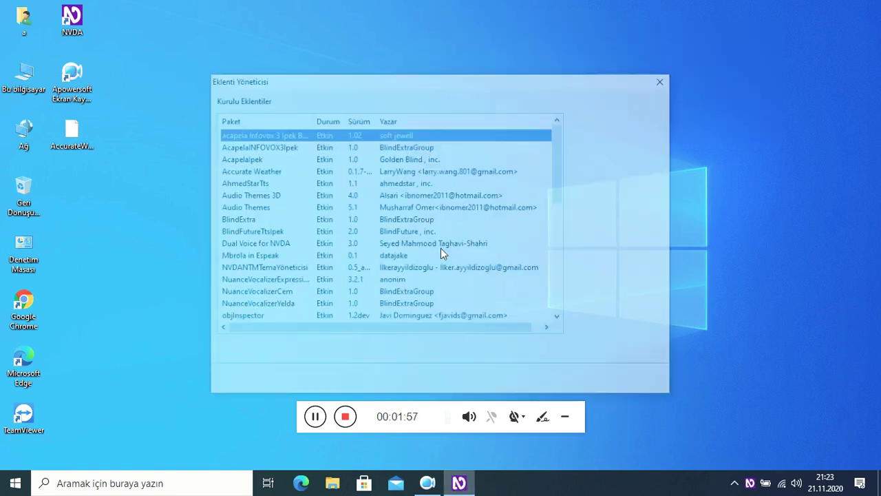
View the information of the installed Accurate Weather add-on, then close the add-on manager
key(Down)
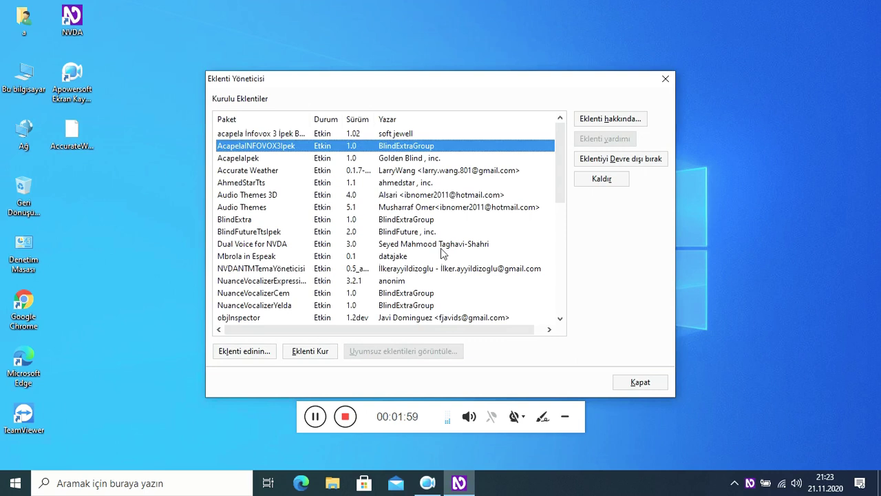
key(Up)
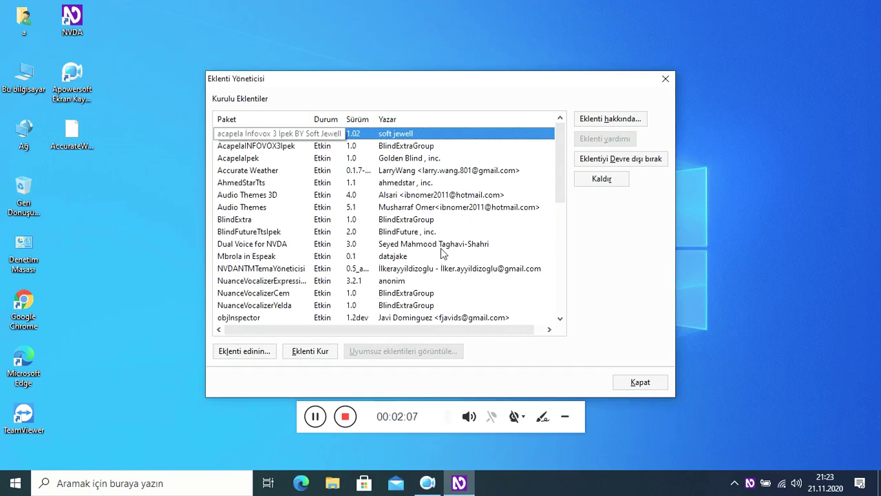
key(Down)
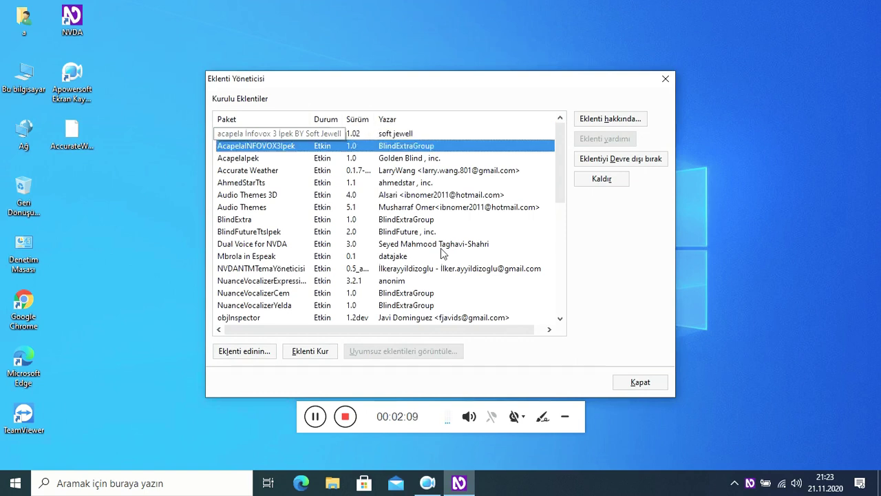
key(Down)
key(Down)
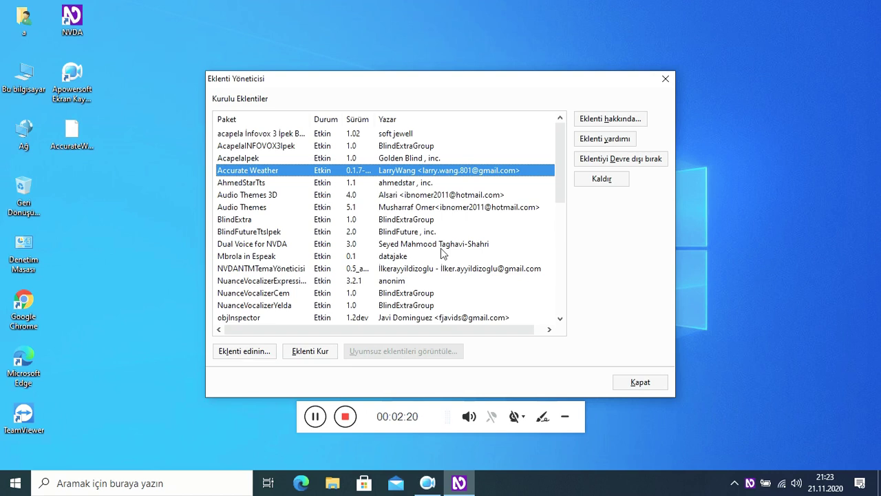
key(Tab)
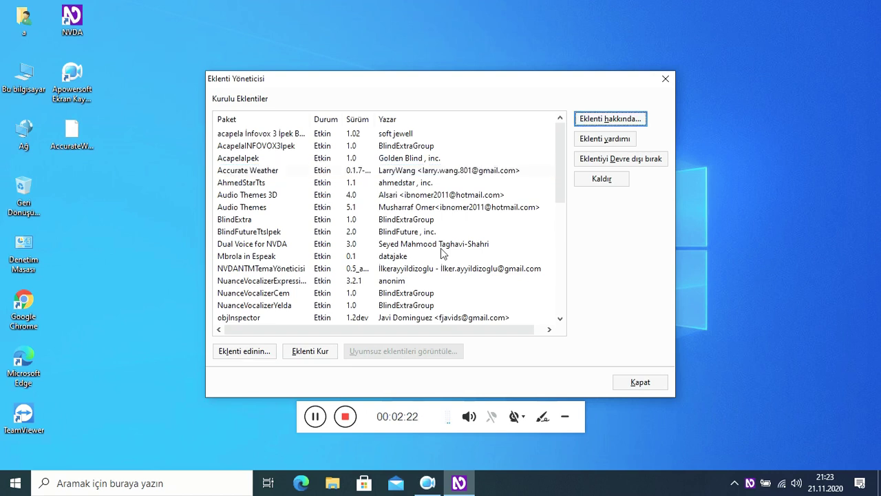
key(Return)
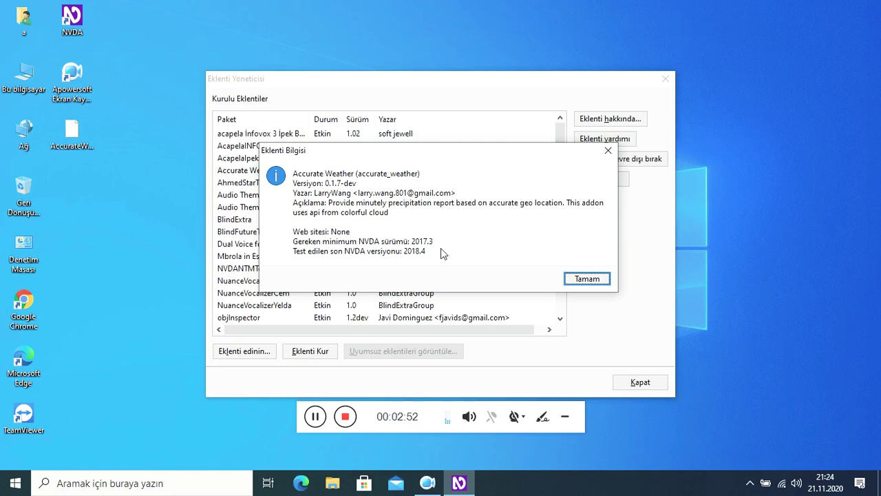
key(Return)
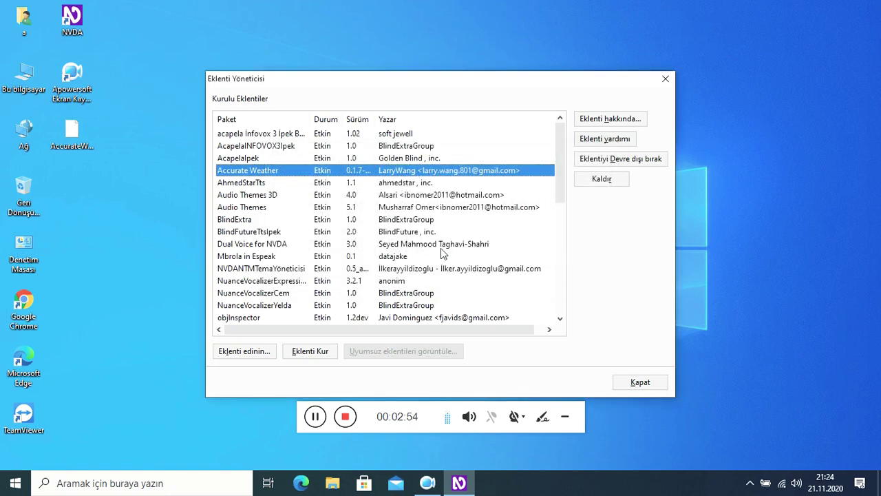
key(Tab)
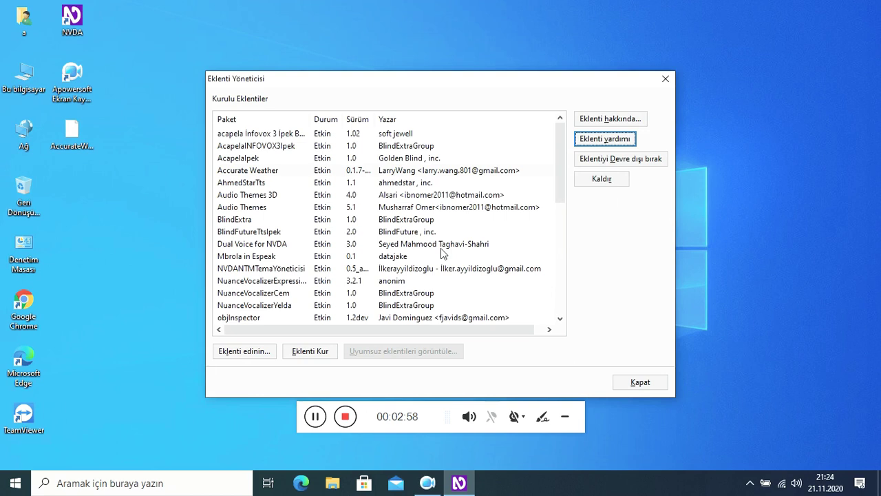
key(Escape)
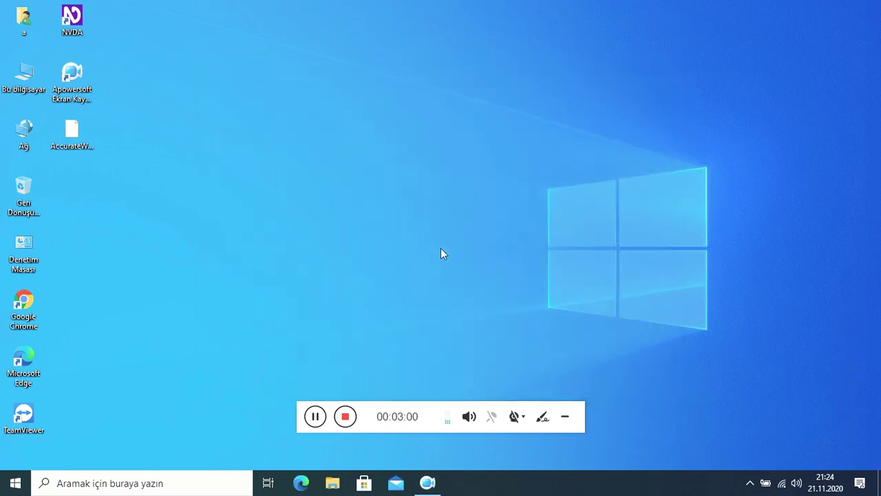
Open the NVDA settings and show the Konuşma (speech) category
key(Insert+n)
key(Down)
key(Right)
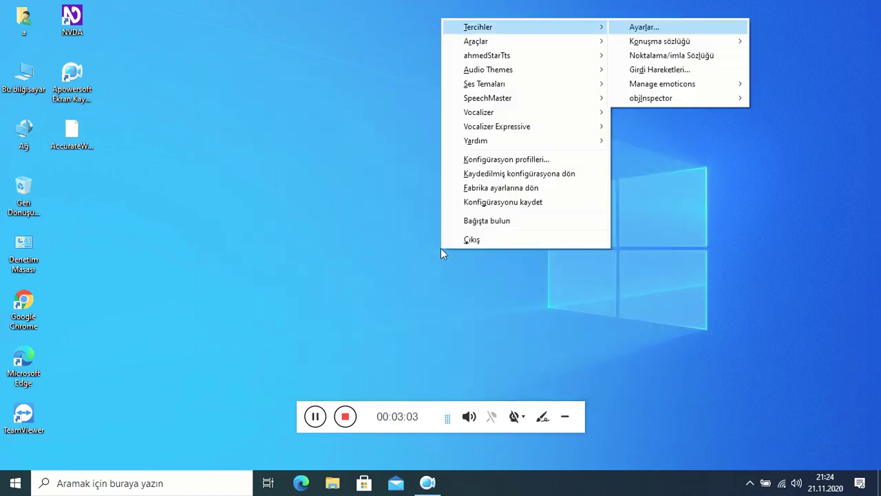
key(Return)
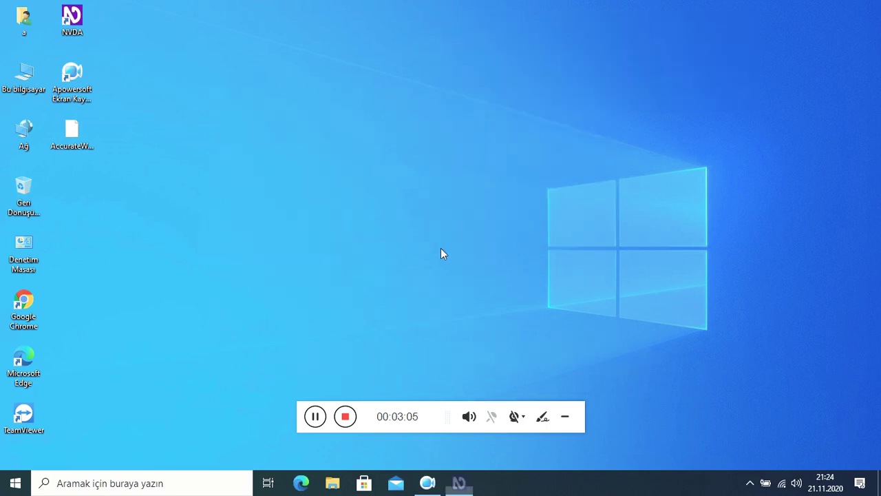
key(Down)
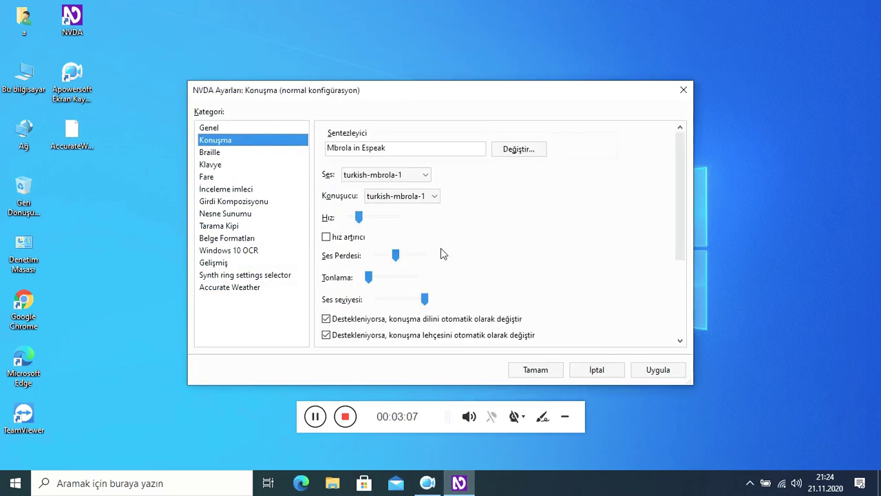
key(Down)
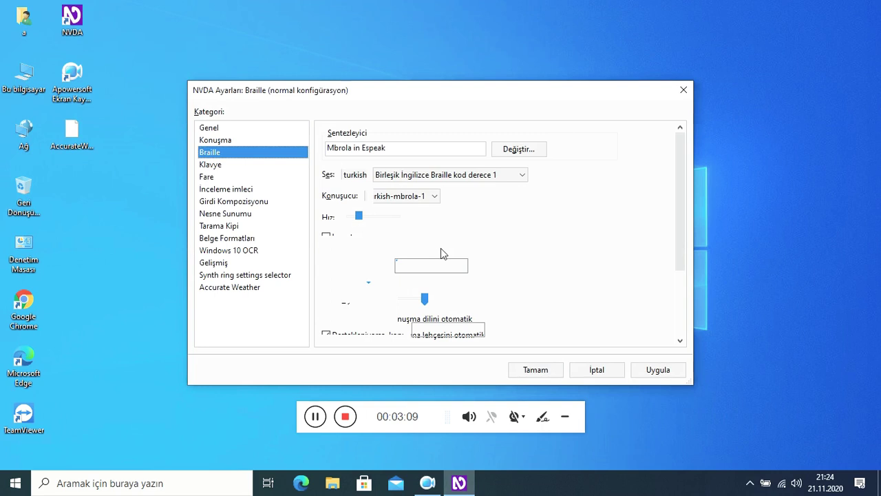
key(Down)
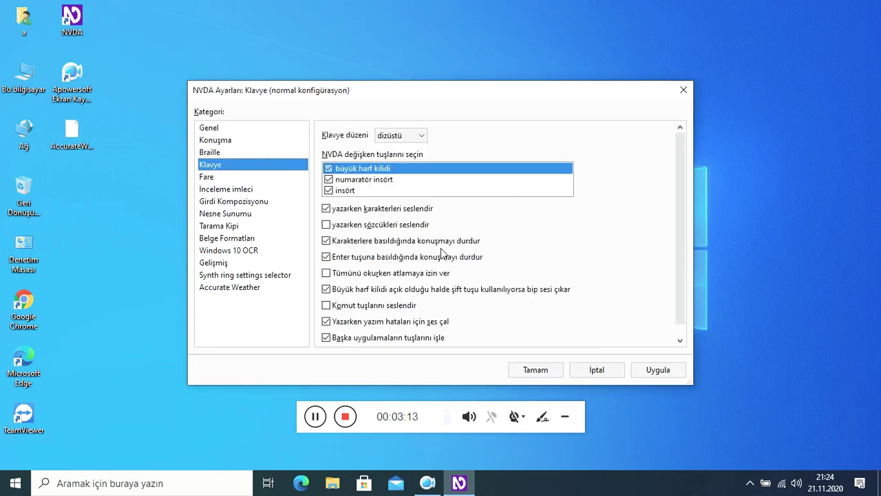
key(Up)
key(Up)
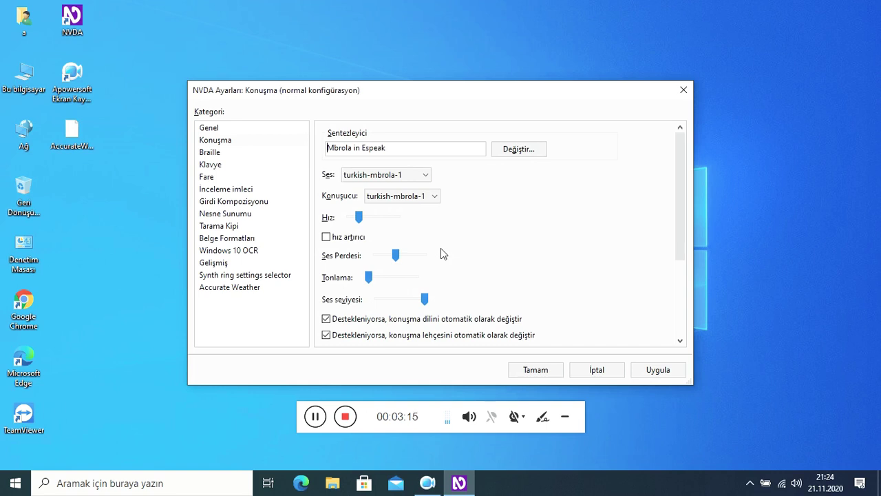
Change the speech synthesizer to Nuance Vocalizer 5.5
key(ctrl+Insert+s)
key(Down)
key(Down)
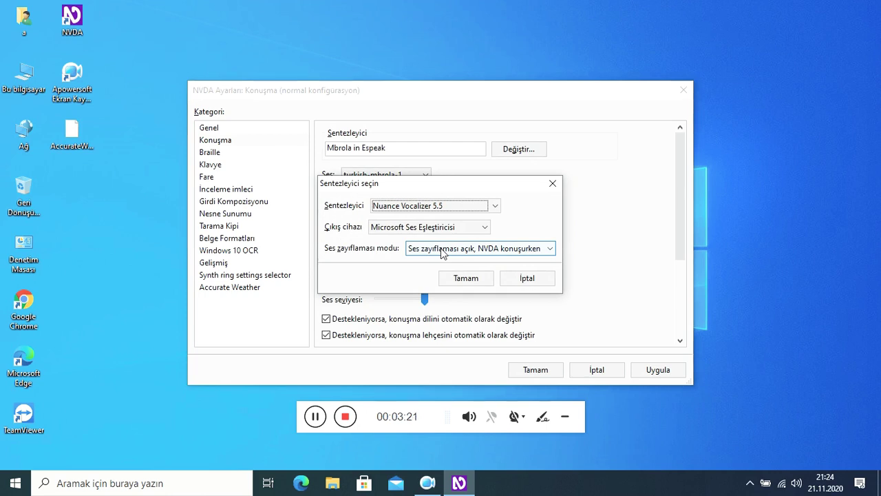
key(Return)
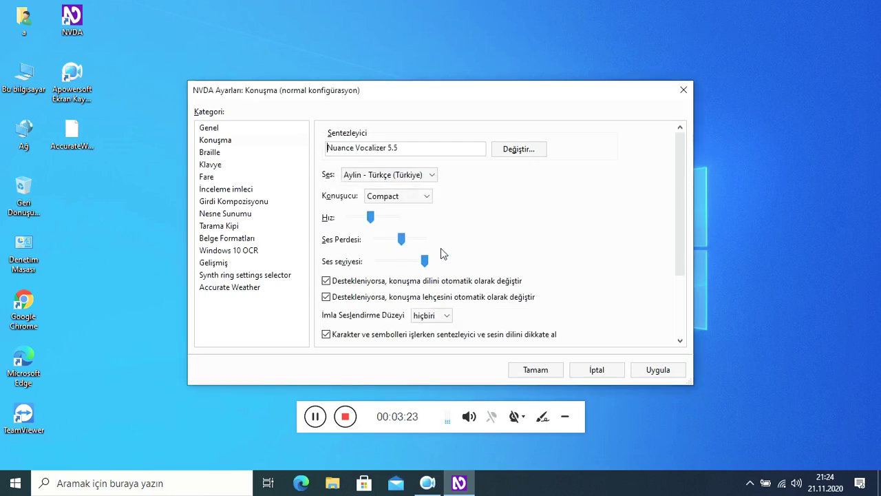
Examine the voice, rate, pitch, volume, symbol and capital-letter options of the speech category
key(Tab)
key(Tab)
key(Tab)
key(Tab)
key(Tab)
key(Tab)
key(Tab)
key(Tab)
key(Tab)
key(Tab)
key(Tab)
key(Tab)
key(Tab)
key(Tab)
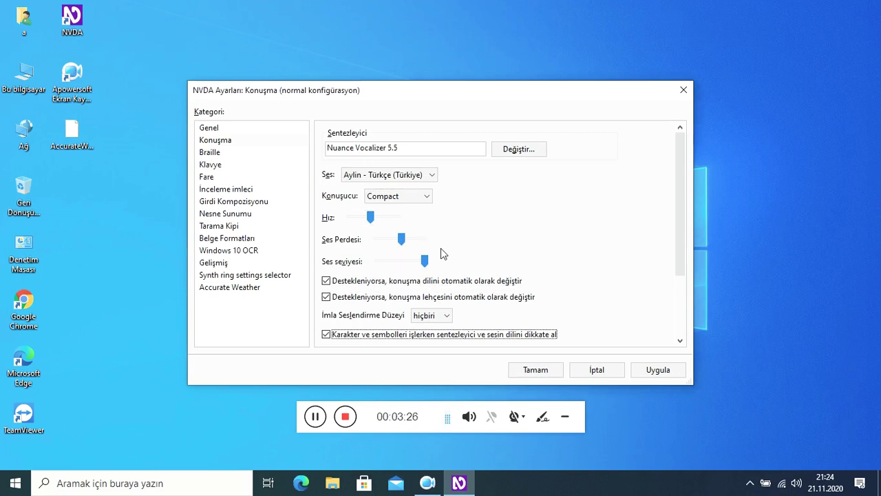
key(Tab)
key(Tab)
key(Tab)
key(Tab)
key(Tab)
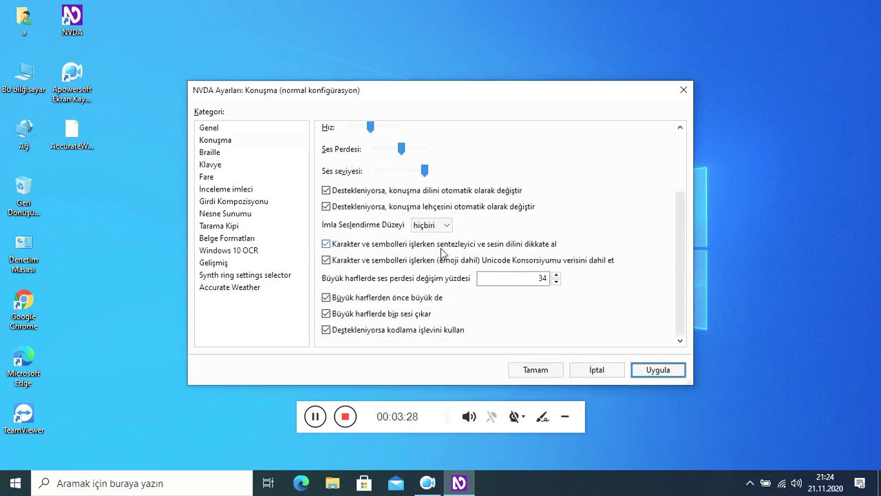
Go through the remaining NVDA settings categories and show the Accurate Weather category
key(Down)
key(ctrl+Tab)
key(ctrl+Tab)
key(ctrl+Tab)
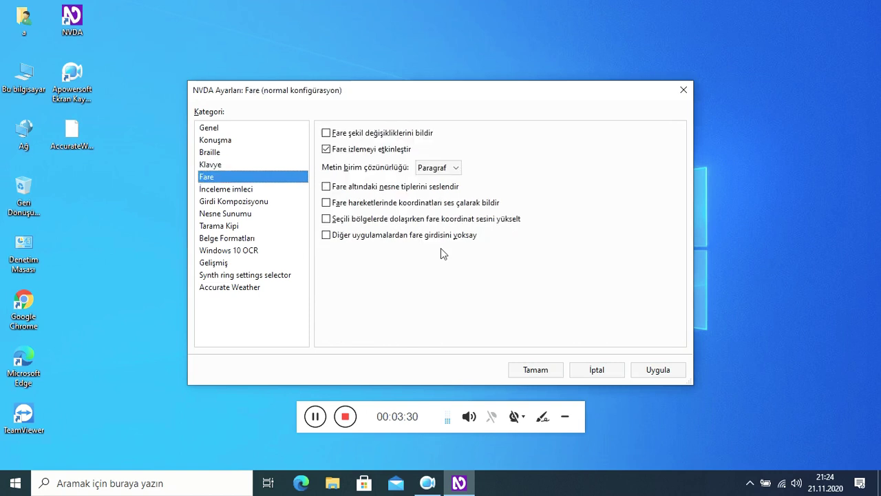
key(ctrl+Tab)
key(ctrl+Tab)
key(ctrl+Tab)
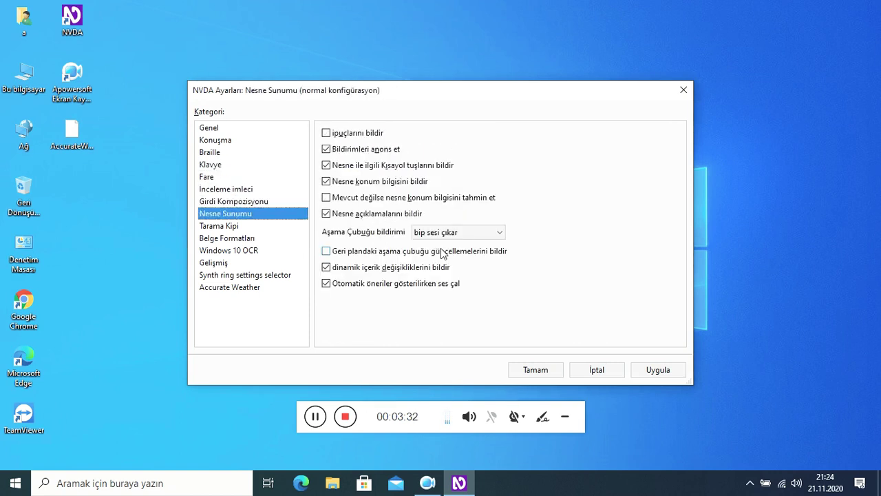
key(ctrl+Tab)
key(ctrl+Tab)
key(ctrl+Tab)
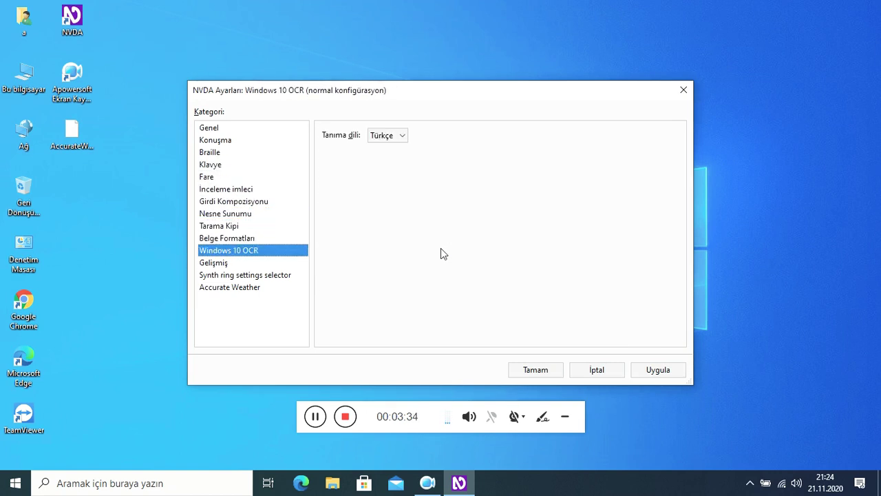
key(ctrl+Tab)
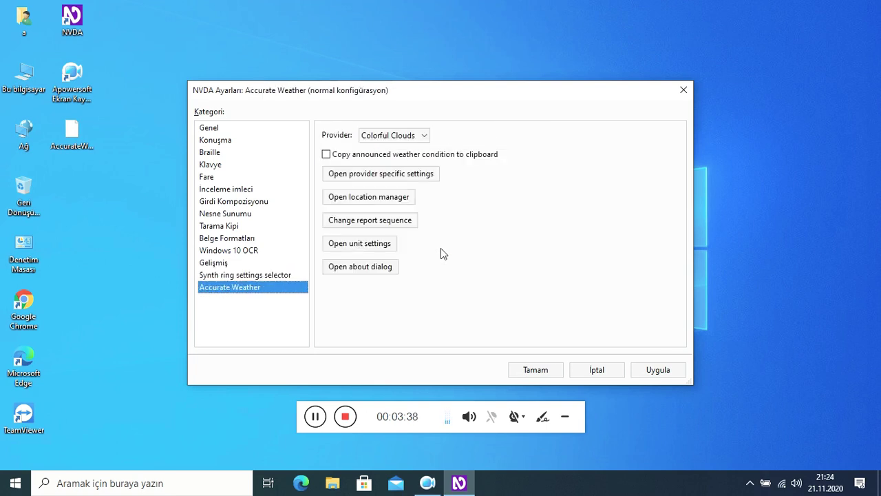
Examine the options of the Synth ring settings selector category
key(ctrl+shift+Tab)
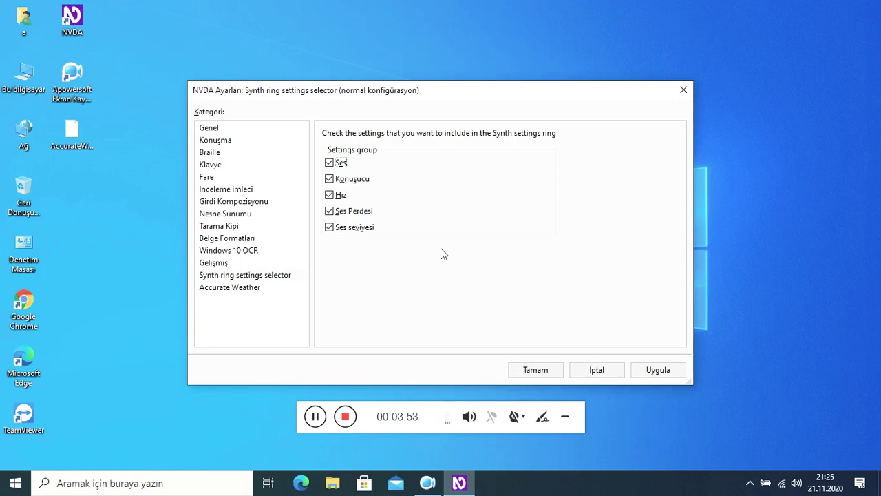
key(Tab)
key(Tab)
key(Tab)
key(Tab)
key(Tab)
key(Tab)
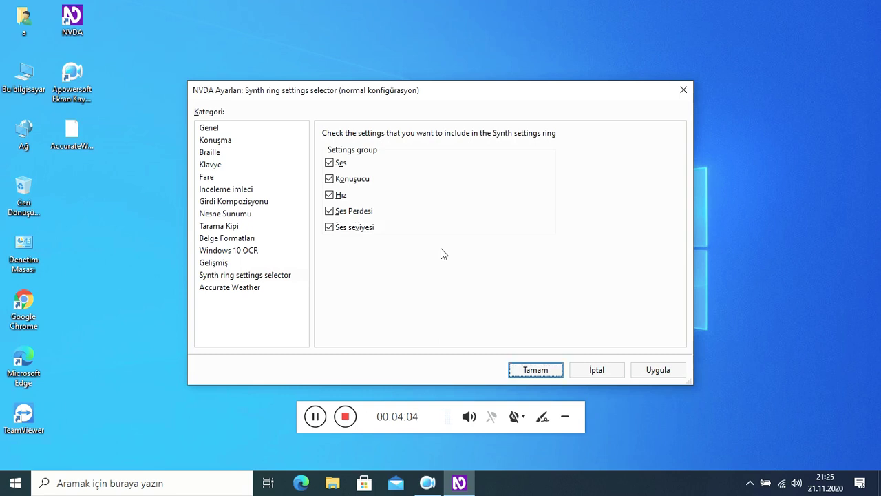
key(Tab)
key(Tab)
Return to the Accurate Weather category and enable copying the announced weather condition to the clipboard
key(Down)
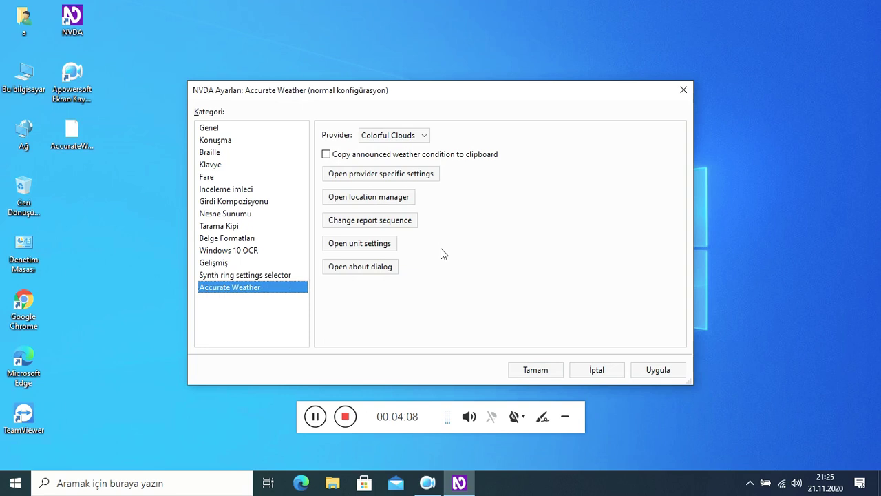
key(Tab)
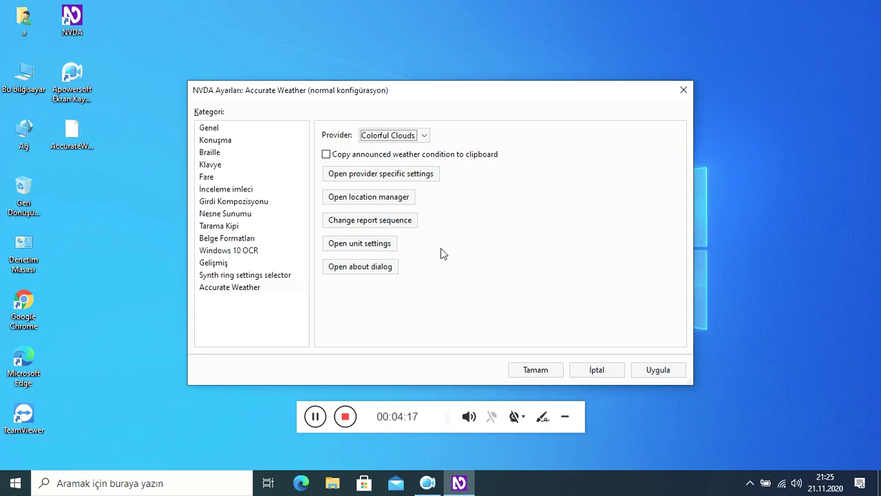
key(Tab)
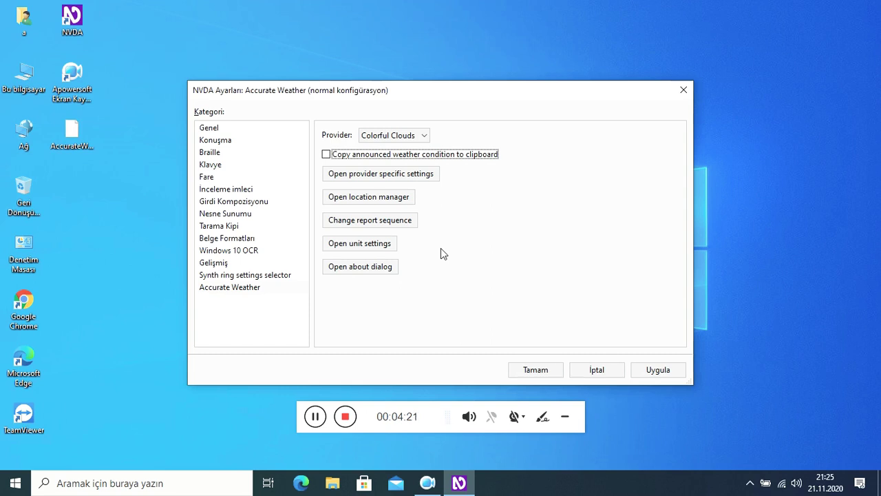
key(space)
key(Tab)
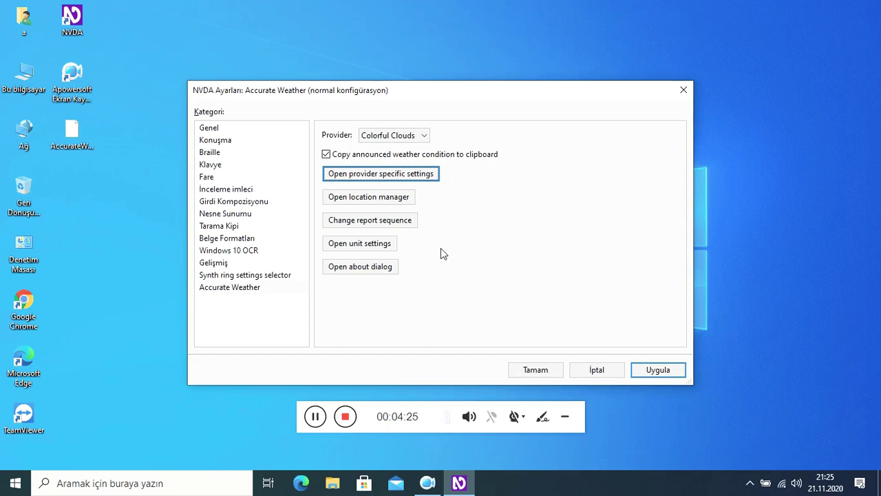
Open the provider specific settings of Colorful Clouds and set how to get data from the API to Use your own API token
key(space)
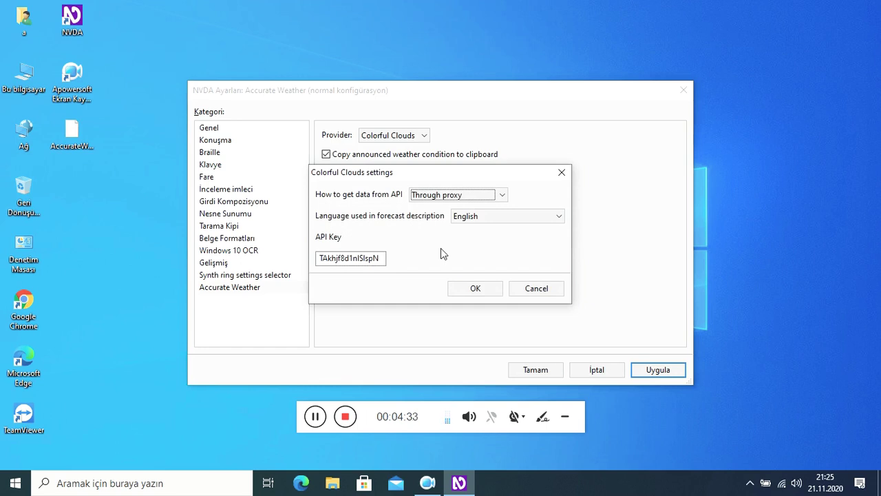
key(Down)
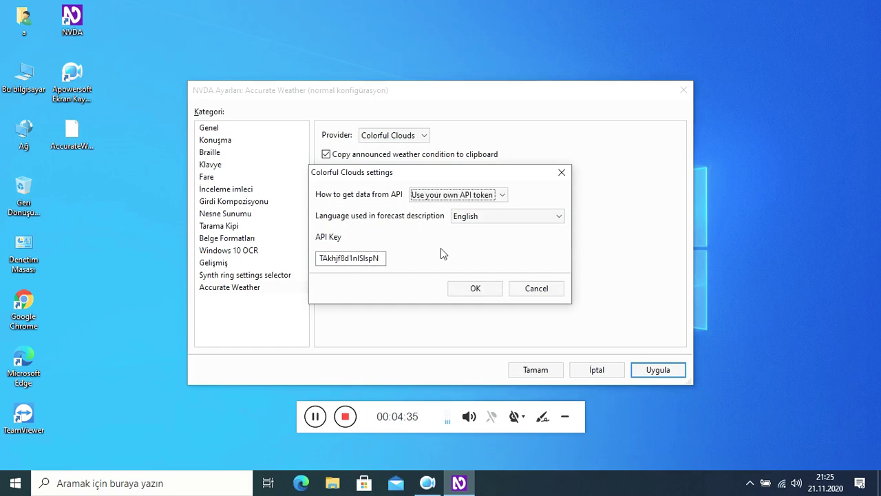
key(Up)
key(Down)
key(Up)
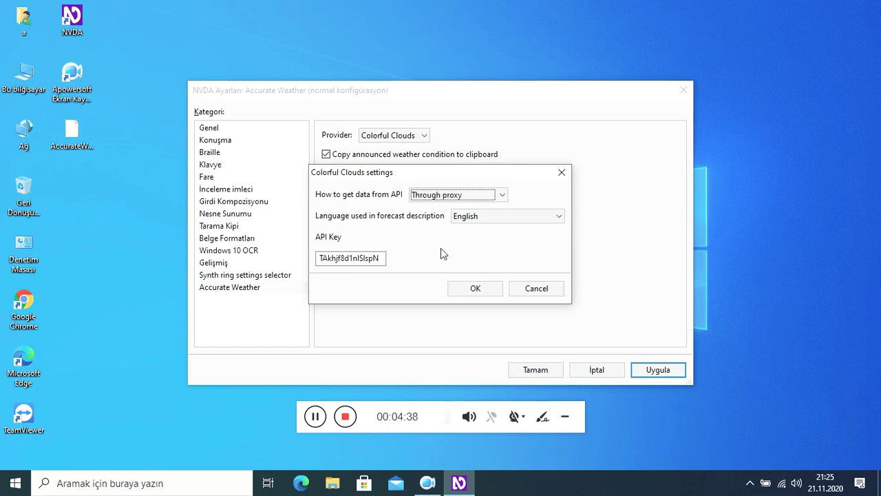
key(Down)
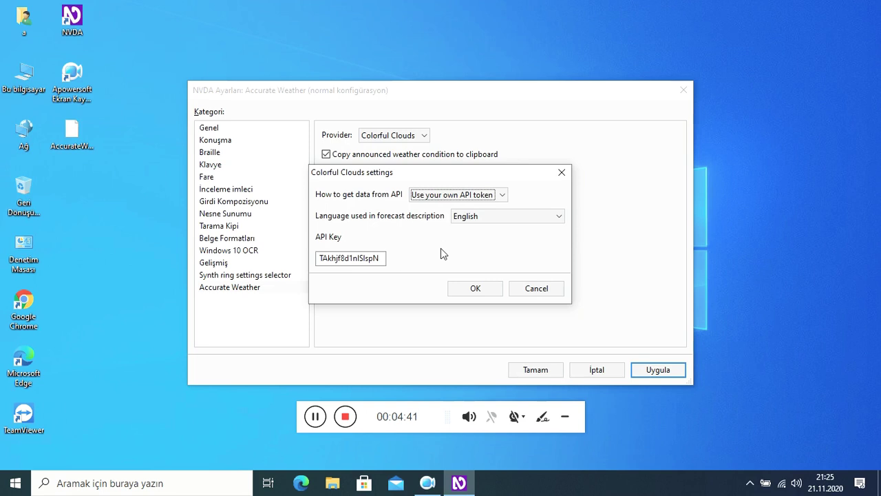
Set the forecast description language to Traditional Chinese (Taiwan) and confirm the Colorful Clouds settings
key(Tab)
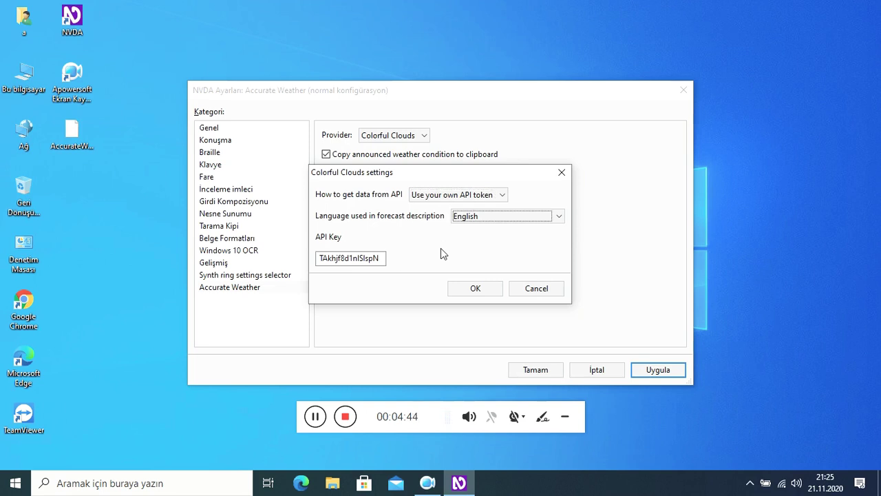
key(Down)
key(Down)
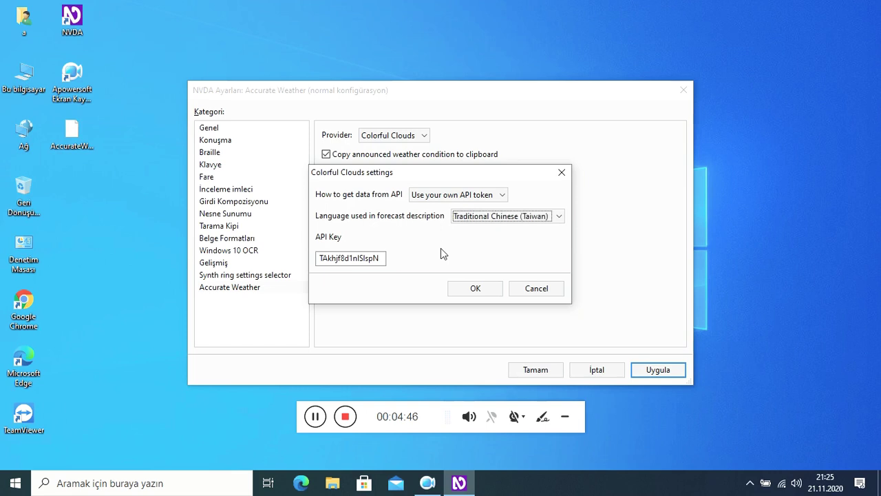
key(Up)
key(Up)
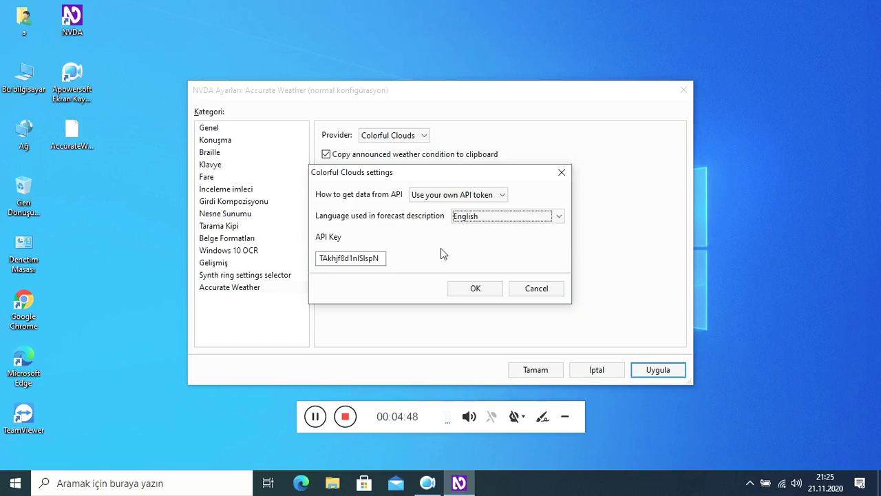
key(Down)
key(Down)
key(Tab)
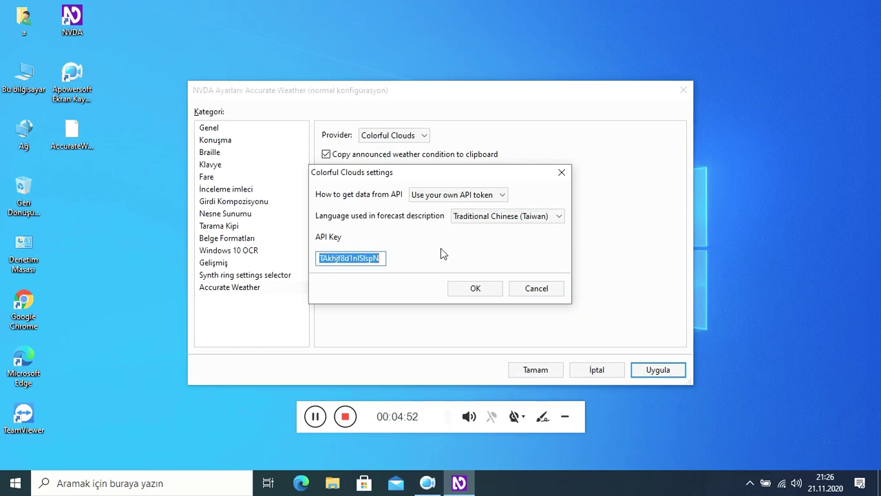
key(Tab)
key(Return)
Turn copying of the announced weather condition to the clipboard off and back on
key(Tab)
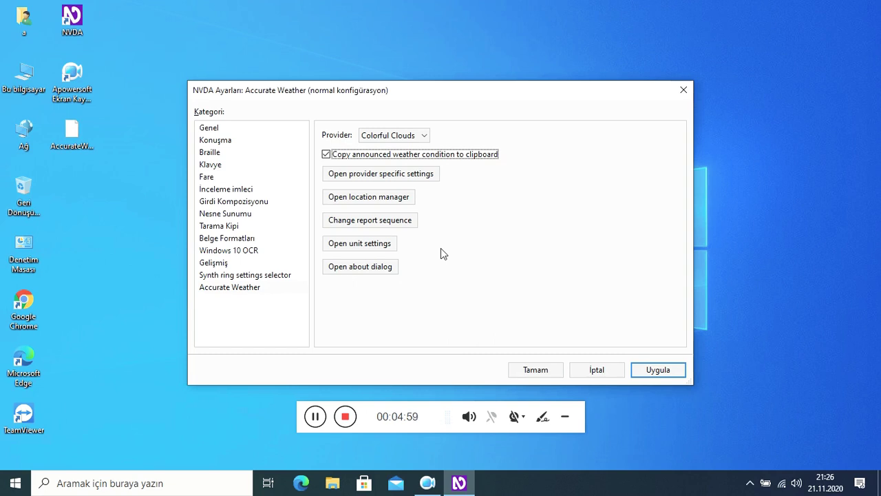
key(space)
key(Tab)
key(shift+Tab)
key(space)
key(Tab)
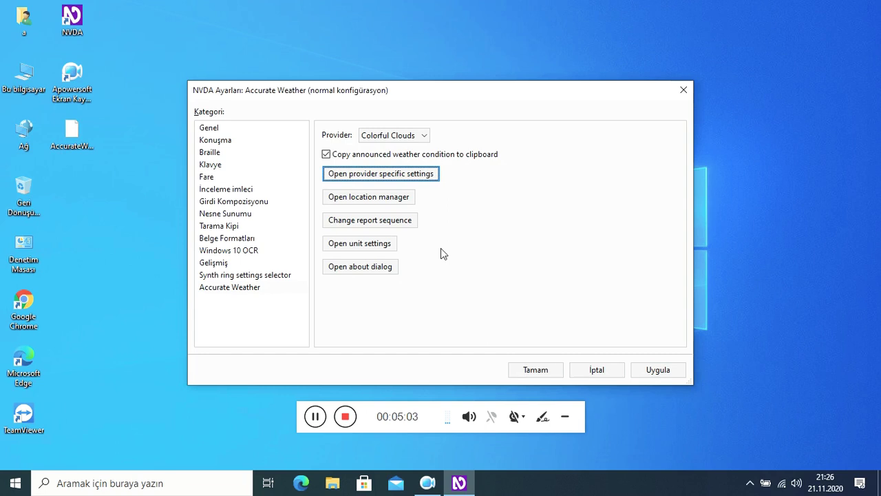
Reopen the provider specific settings, review the language and API key options, and accept them
key(space)
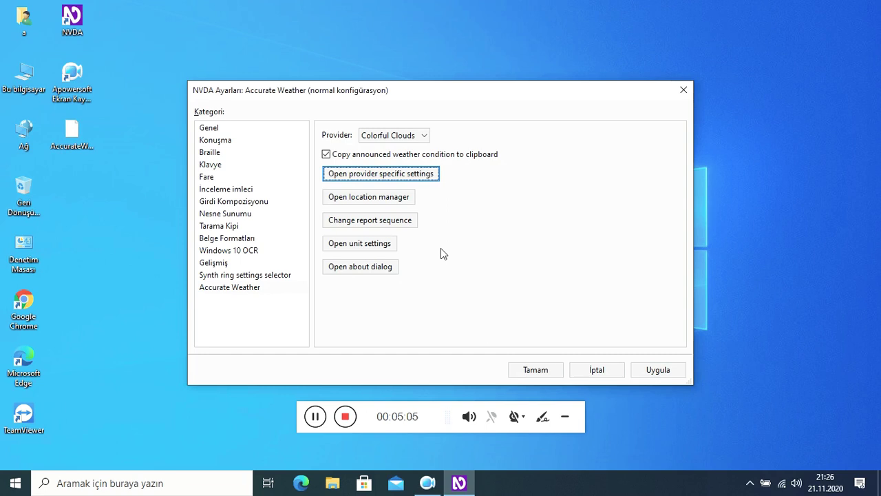
key(Tab)
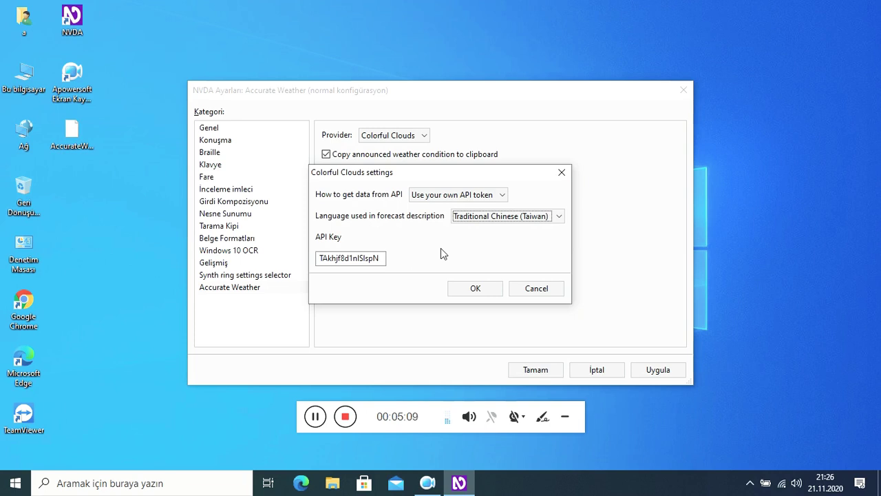
key(Tab)
key(Tab)
key(Return)
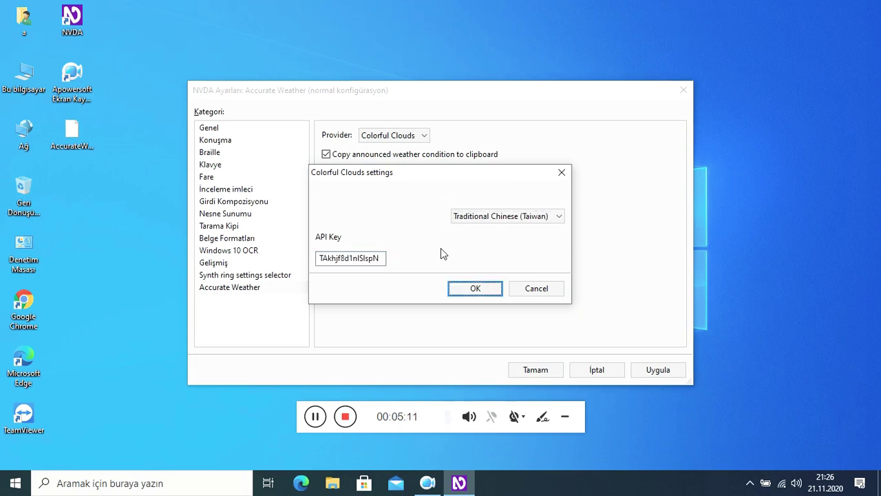
Open the location manager, examine its entry list and the add, edit and remove options, then close it
key(Tab)
key(Tab)
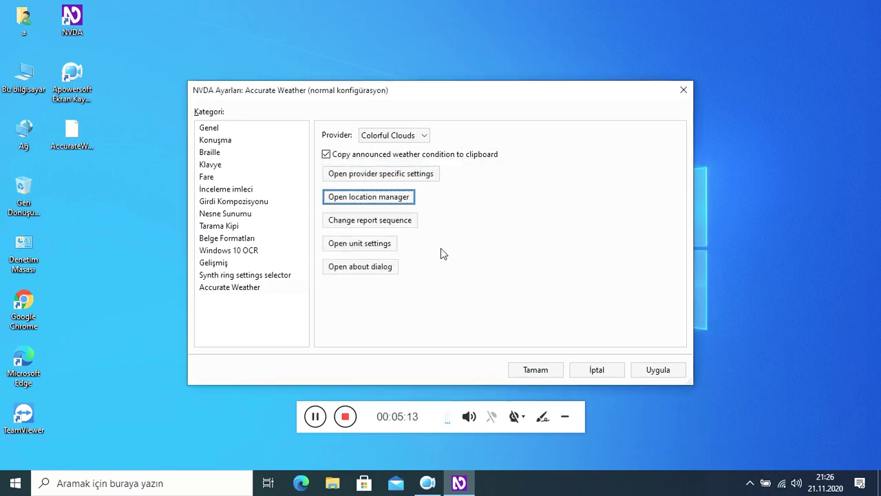
key(Return)
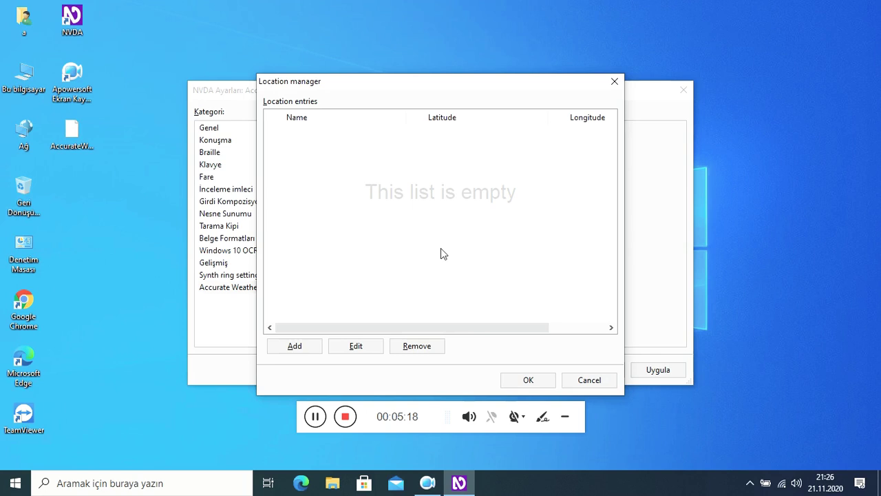
key(Tab)
key(Tab)
key(Tab)
key(Tab)
key(Tab)
key(Return)
Open the report sequence settings, look over the dialog for sorting the locations, and close it
key(Tab)
key(Tab)
key(Tab)
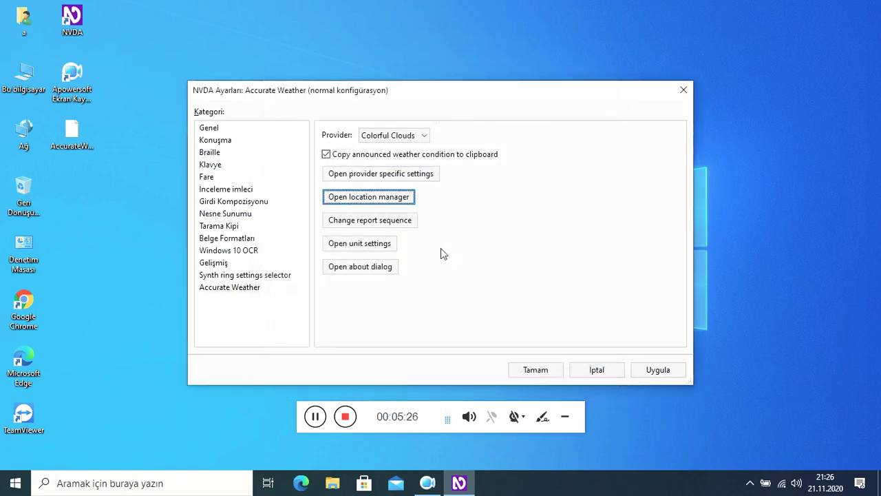
key(Tab)
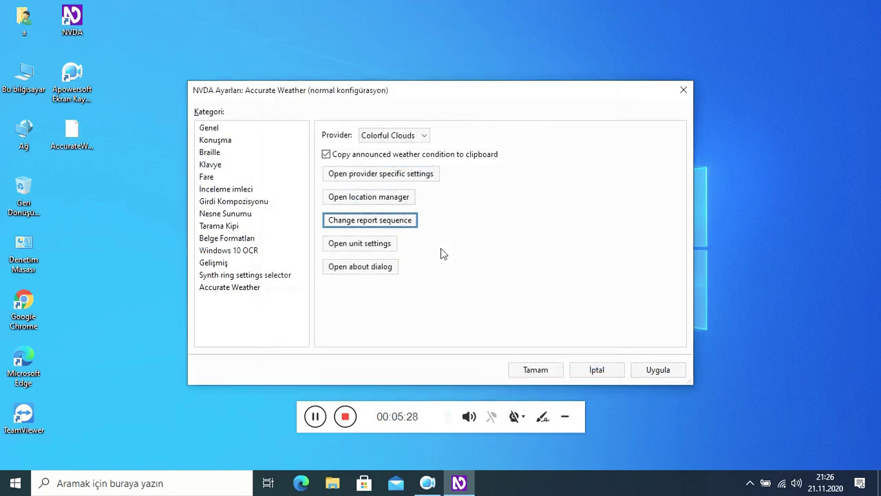
key(space)
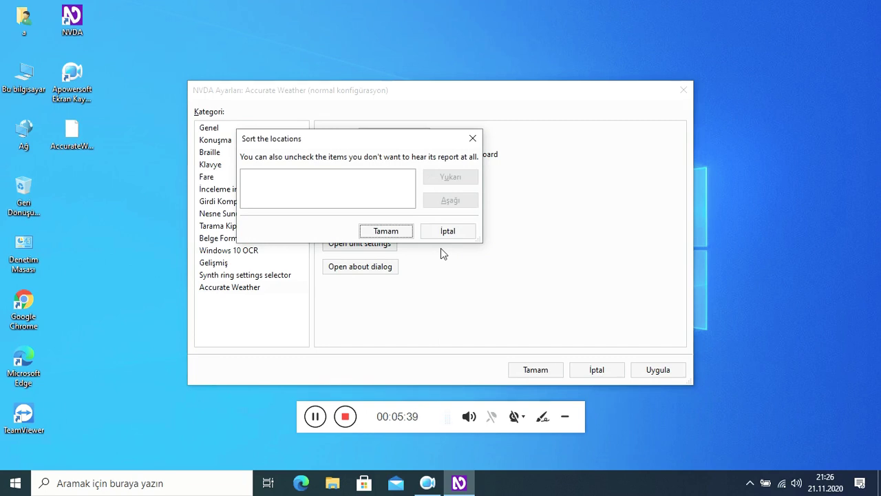
key(Tab)
key(Tab)
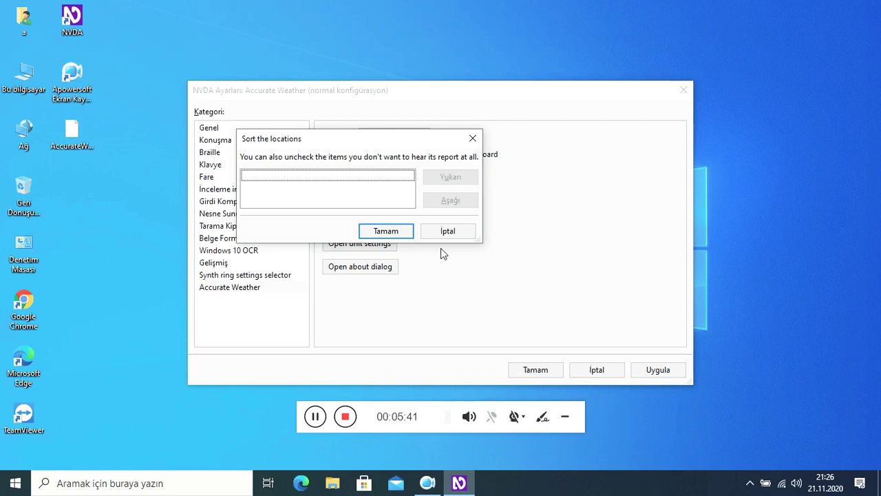
key(Return)
Open the unit settings of the Accurate Weather add-on
key(Tab)
key(Tab)
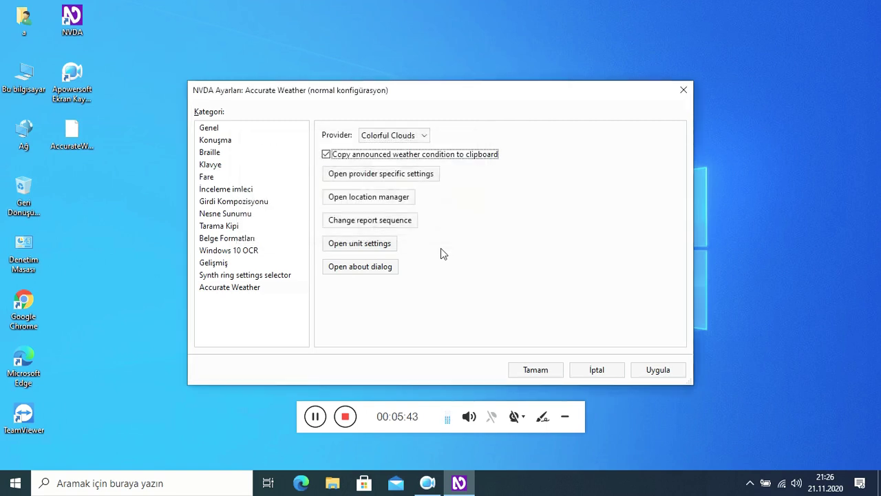
key(Tab)
key(Tab)
key(Tab)
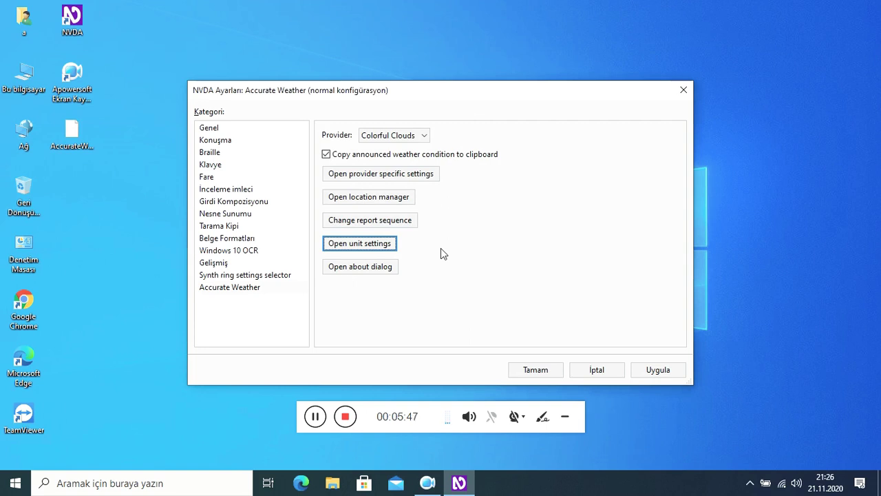
key(Return)
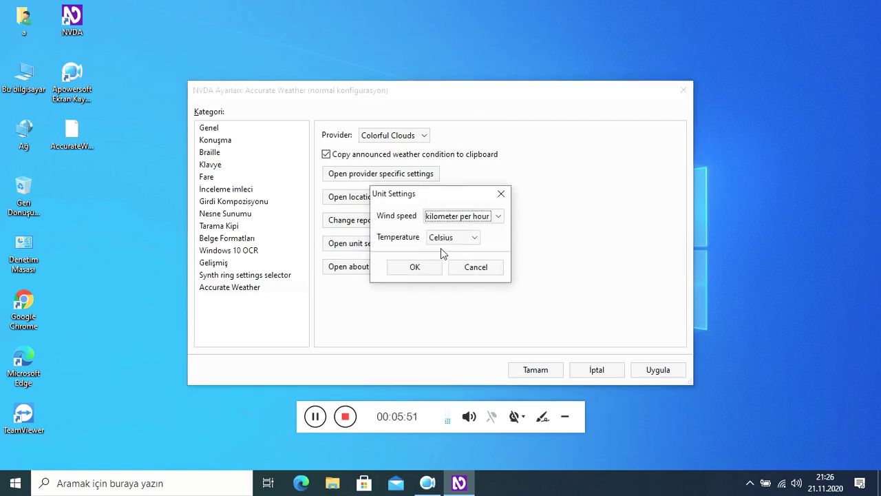
Try Levels as the wind speed unit and Kelvin as the temperature unit
key(Up)
key(Down)
key(Down)
key(Tab)
key(Down)
key(Down)
key(Up)
key(Down)
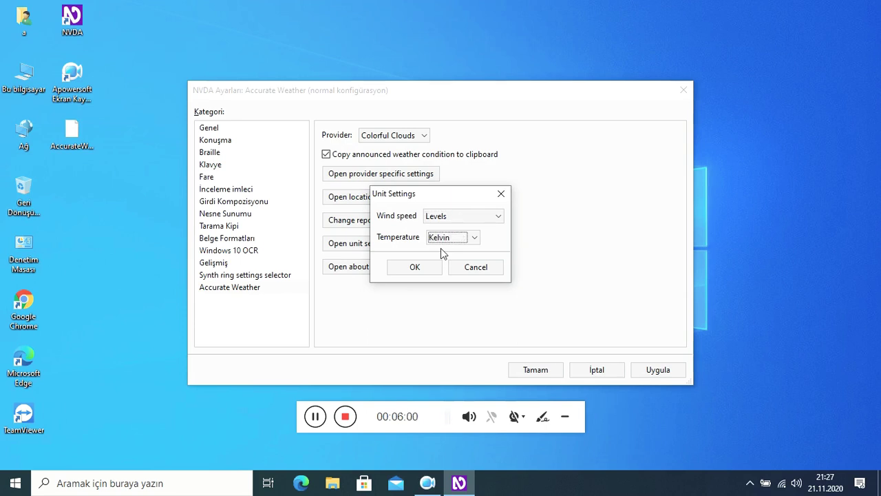
Set the temperature unit to Celsius and the wind speed unit to Meter per second, then close the unit settings
key(Up)
key(Up)
key(Down)
key(Up)
key(Tab)
key(Tab)
key(Tab)
key(Tab)
key(Tab)
key(Tab)
key(Tab)
key(Down)
key(Tab)
key(Tab)
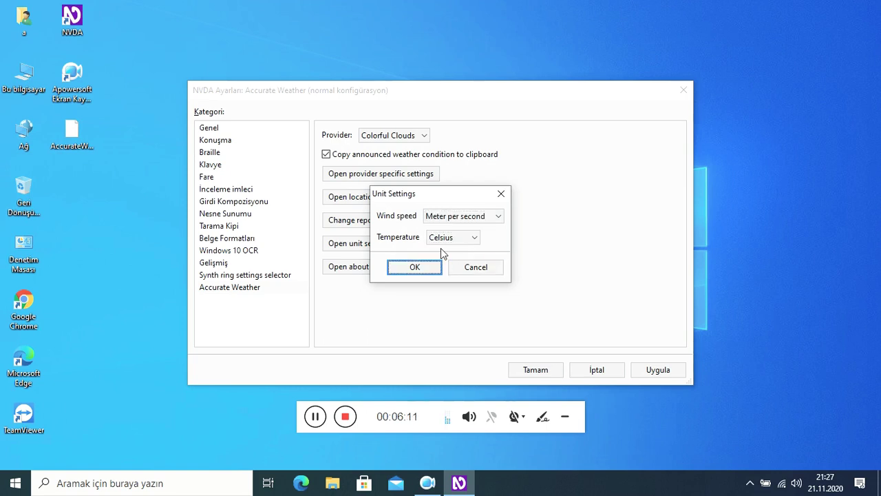
key(Tab)
key(Return)
View the about dialog of the Accurate Weather add-on, then close it
key(Tab)
key(Tab)
key(Tab)
key(Tab)
key(Tab)
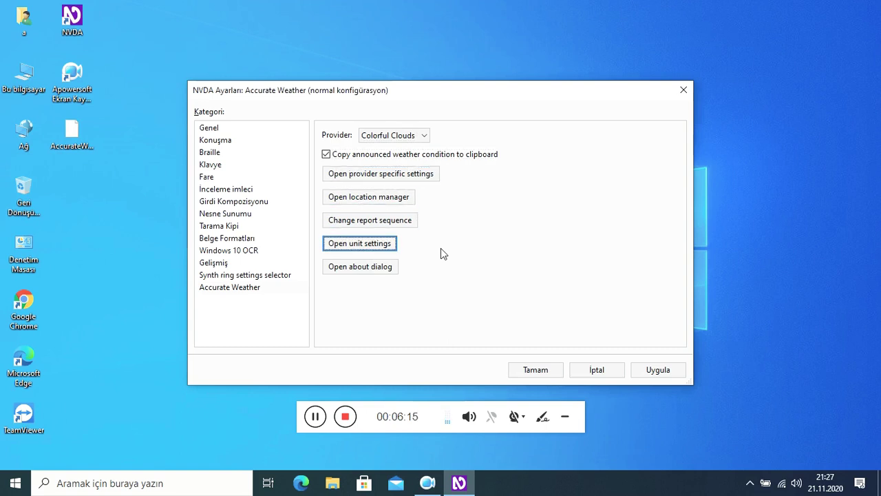
key(Tab)
key(Tab)
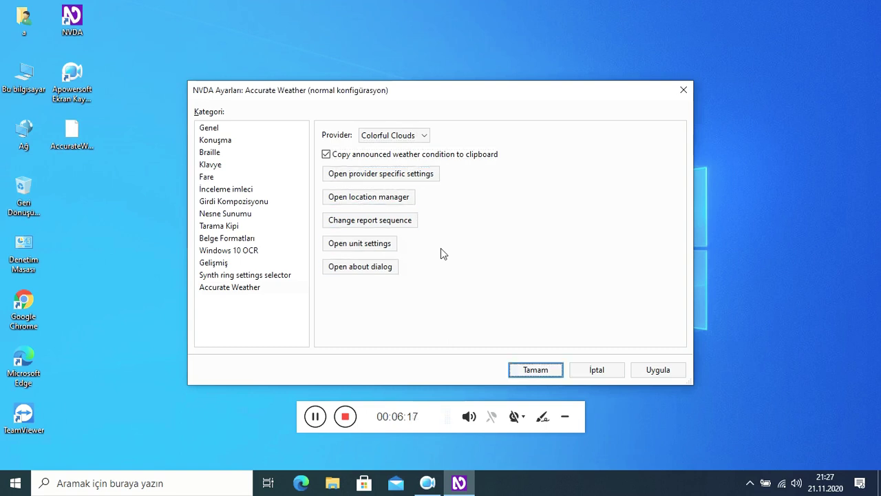
key(shift+Tab)
key(Return)
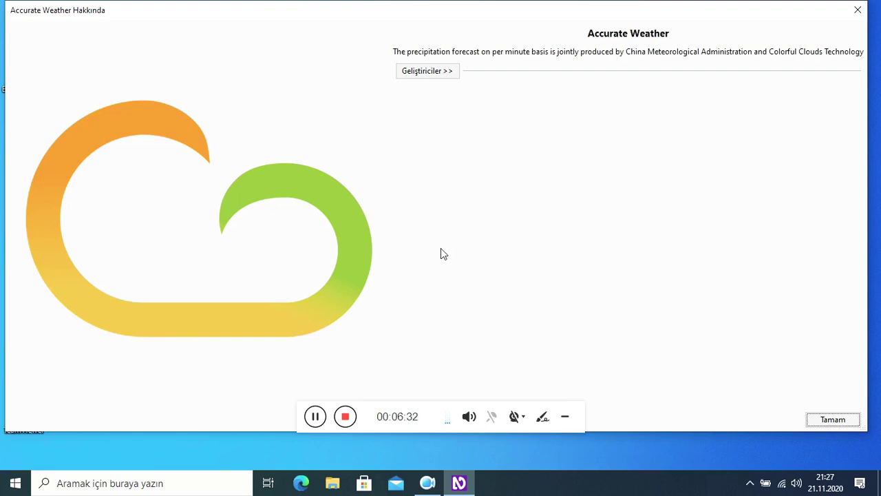
key(Return)
Confirm the Accurate Weather options and close the NVDA settings
key(Tab)
key(Tab)
key(Tab)
key(Tab)
key(Tab)
key(Tab)
key(Tab)
key(Return)
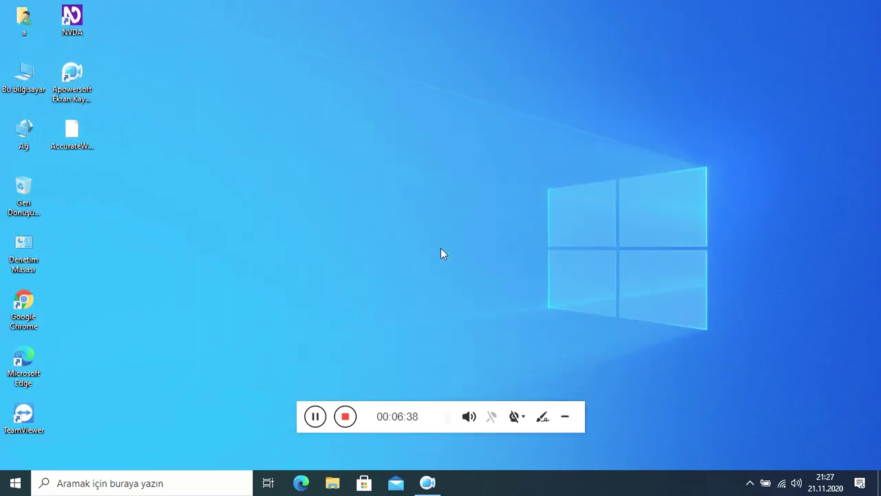